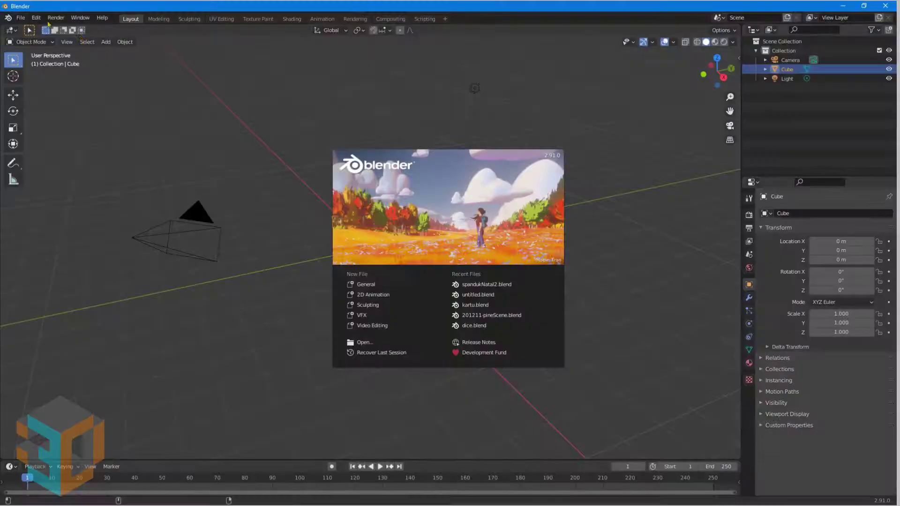
# Open the add-on preferences and install the SketchUp Importer add-on from its downloaded file
pyautogui.click(111, 49)
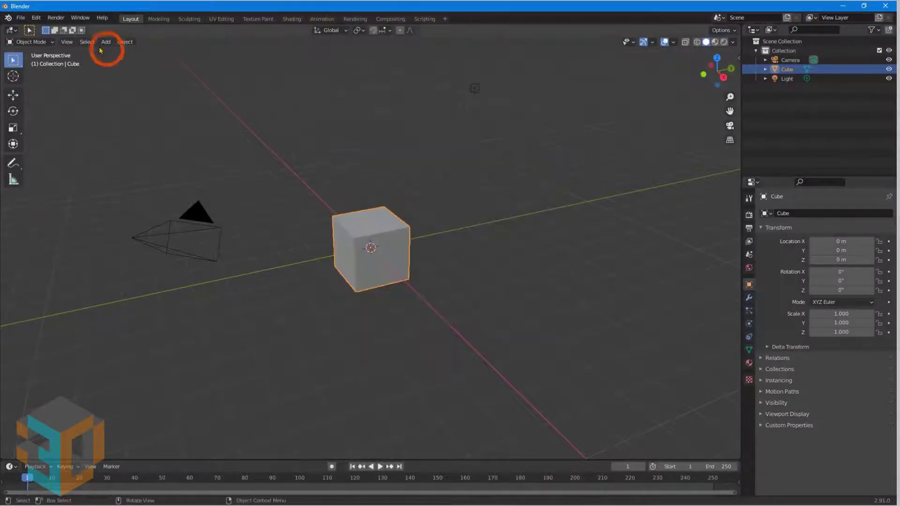
pyautogui.click(37, 19)
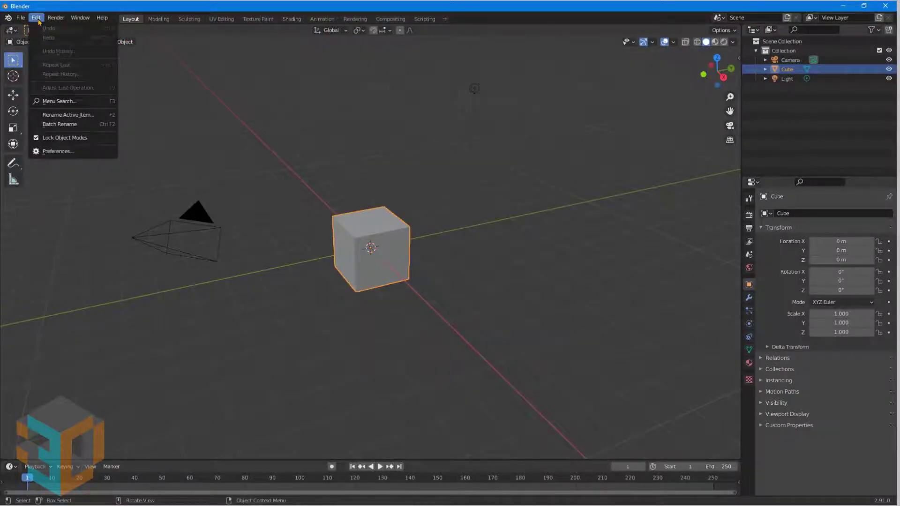
pyautogui.click(55, 151)
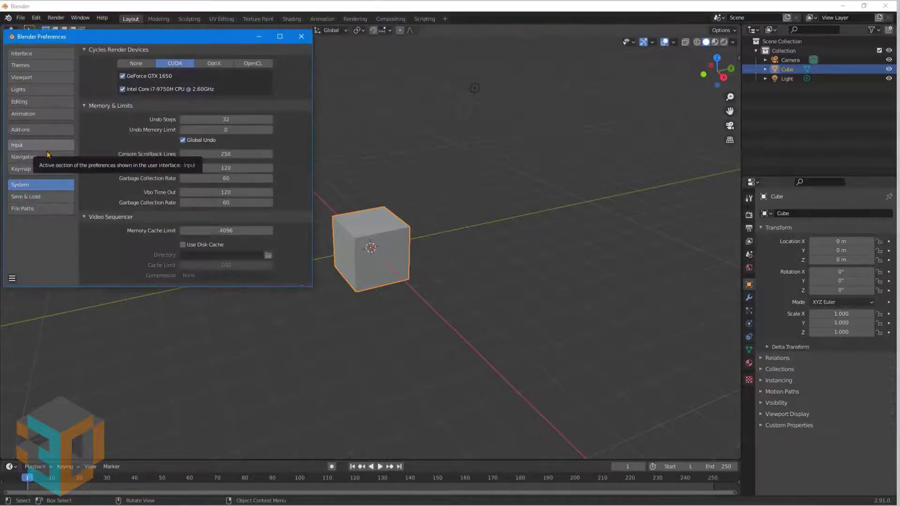
pyautogui.click(50, 130)
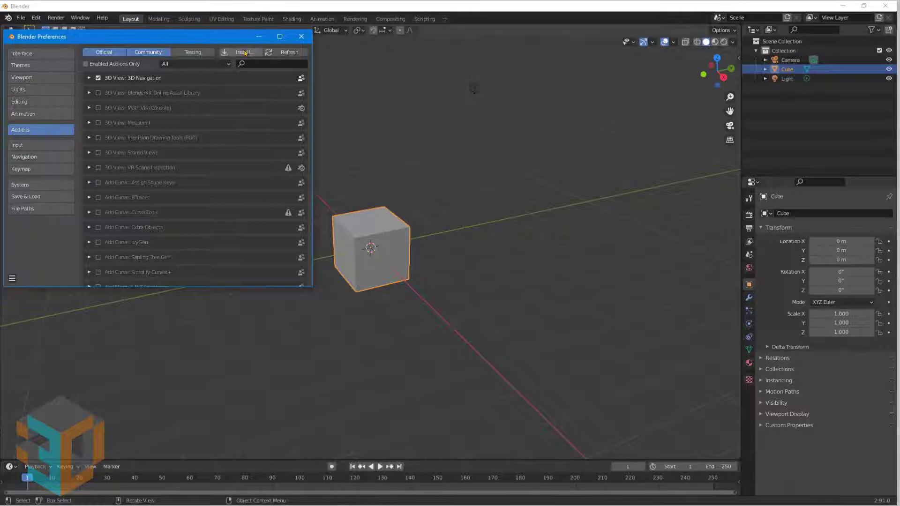
pyautogui.click(245, 53)
pyautogui.click(223, 249)
pyautogui.click(406, 311)
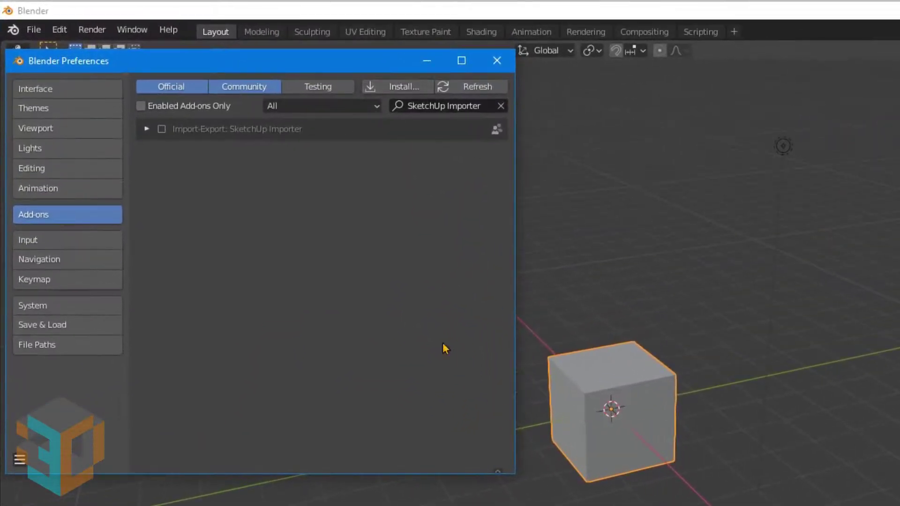
# Enable the Import-Export: SketchUp Importer add-on, close the preferences and check the available import formats
pyautogui.click(162, 130)
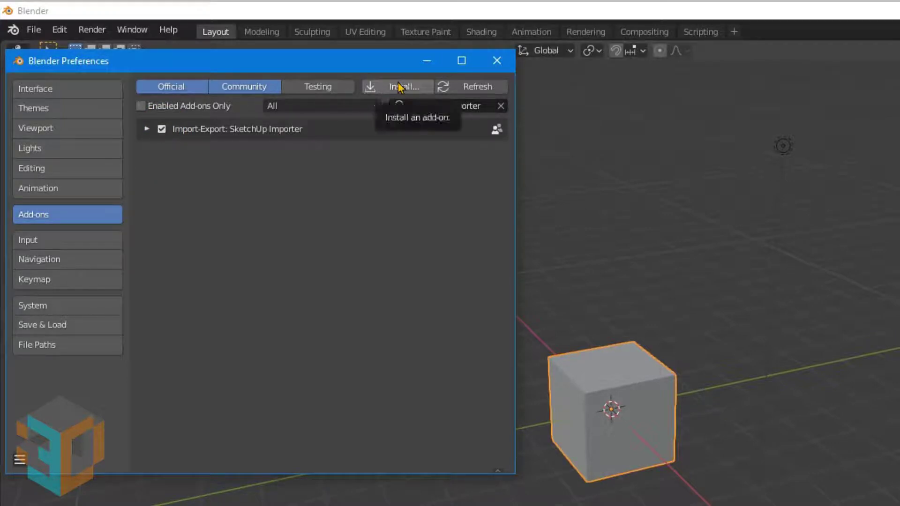
pyautogui.click(497, 61)
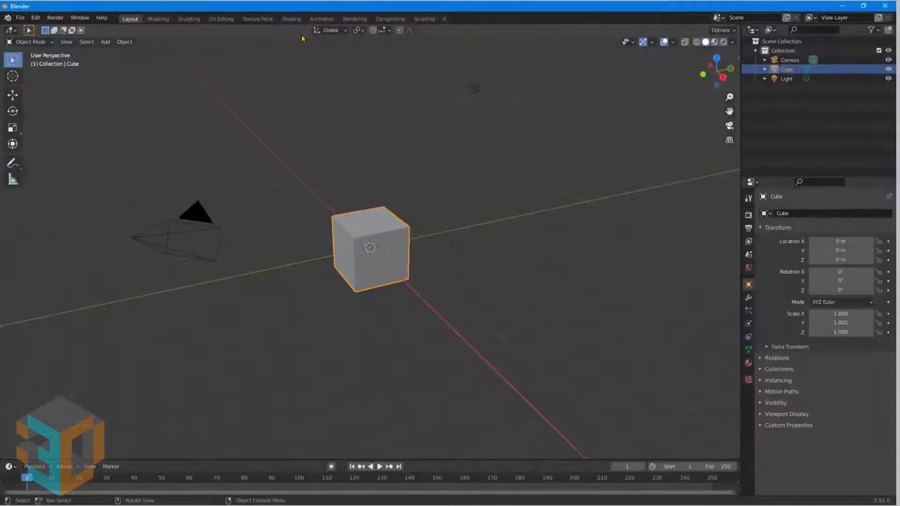
pyautogui.click(20, 17)
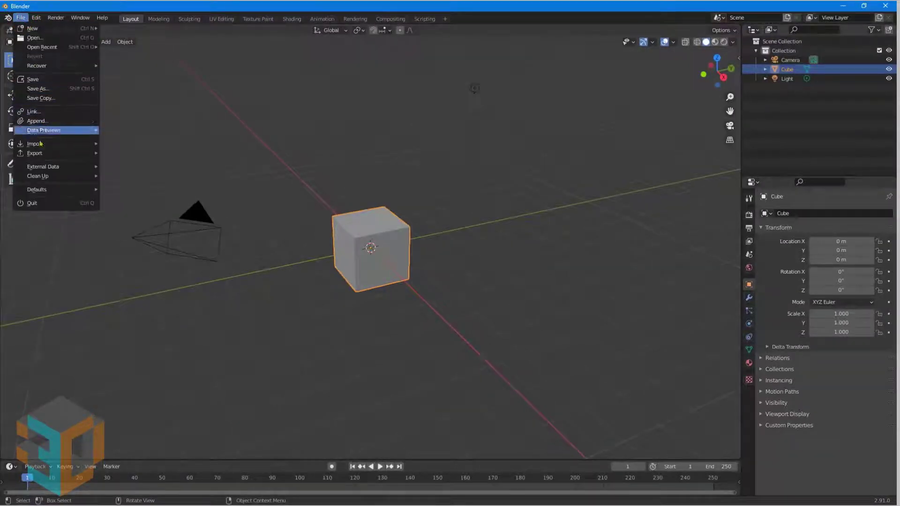
pyautogui.moveTo(40, 144)
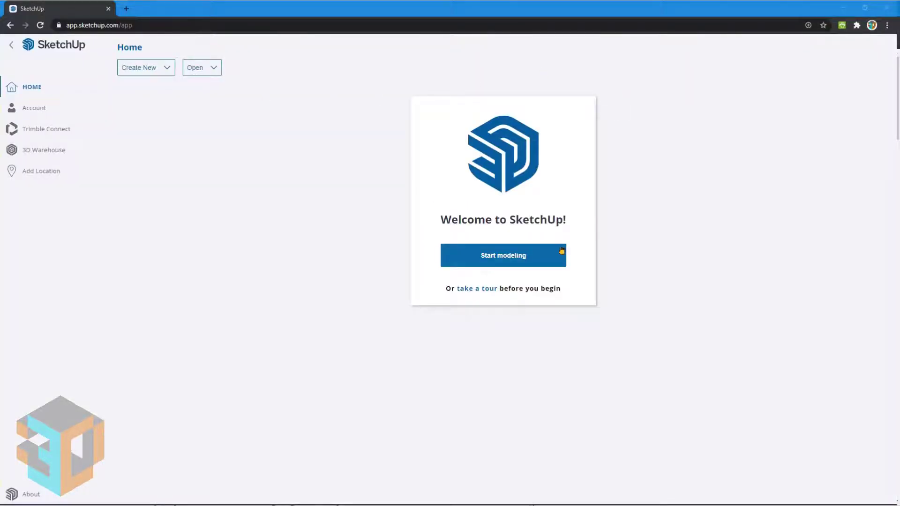
# Switch to SketchUp for Web, start a new model and erase the default standing figure
pyautogui.click(544, 250)
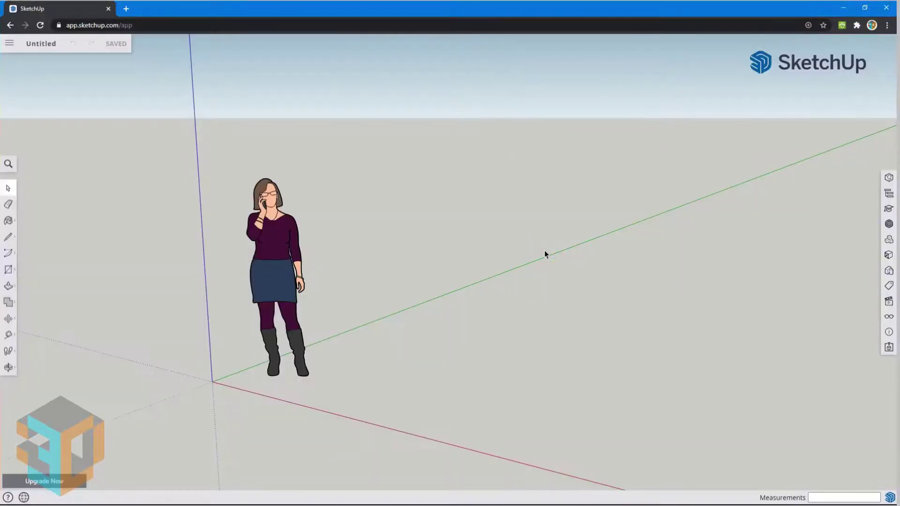
pyautogui.click(9, 205)
pyautogui.click(296, 221)
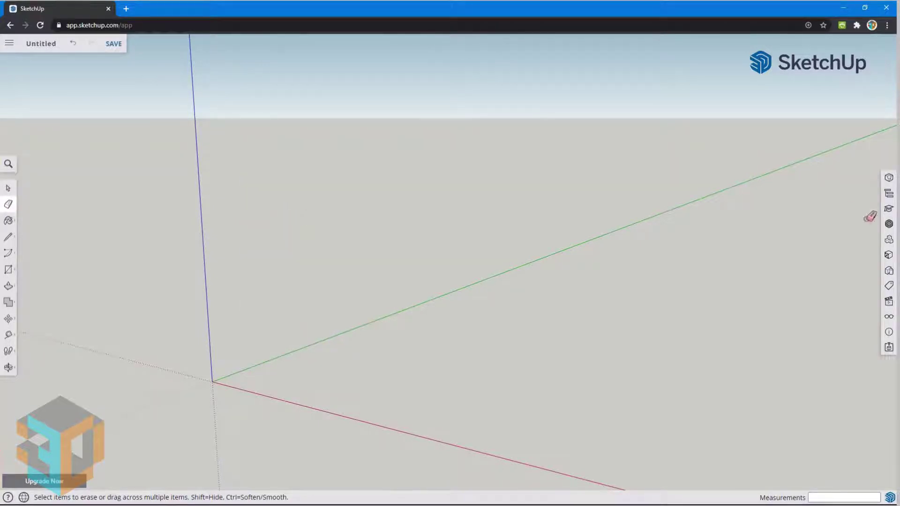
# Search 3D Warehouse for "furniture" and place the blue sofa set with the green-topped table at the origin
pyautogui.click(888, 225)
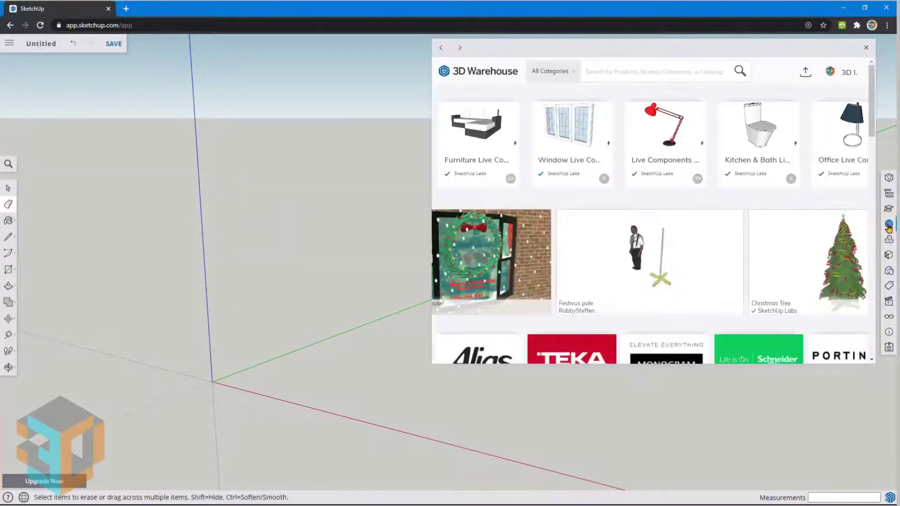
pyautogui.click(589, 70)
pyautogui.write('furniture')
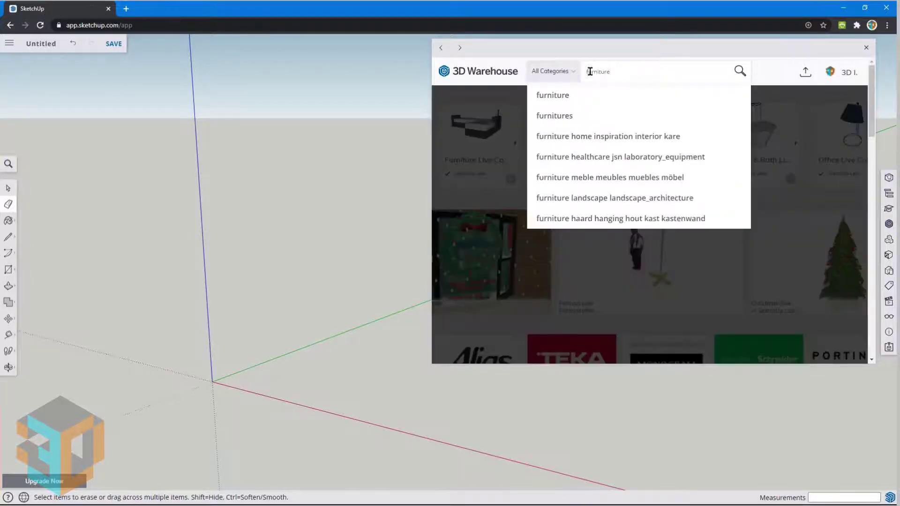
pyautogui.click(566, 94)
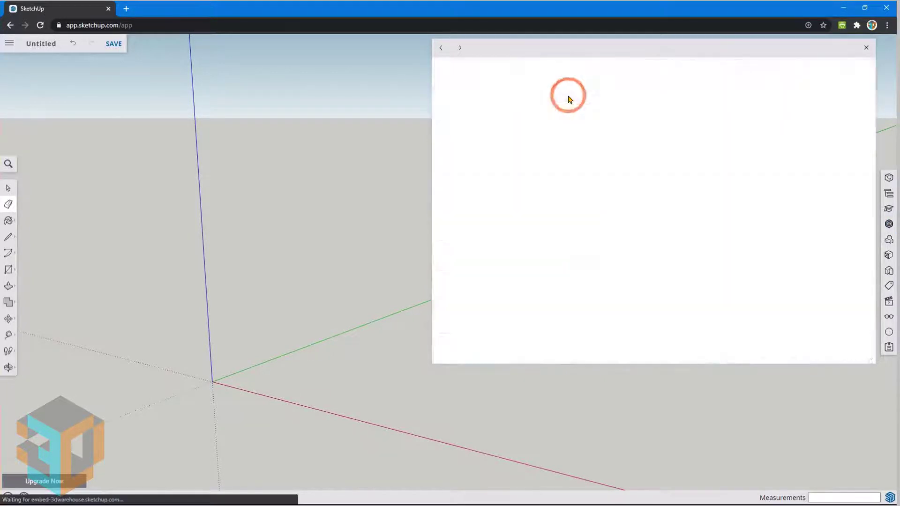
pyautogui.click(848, 207)
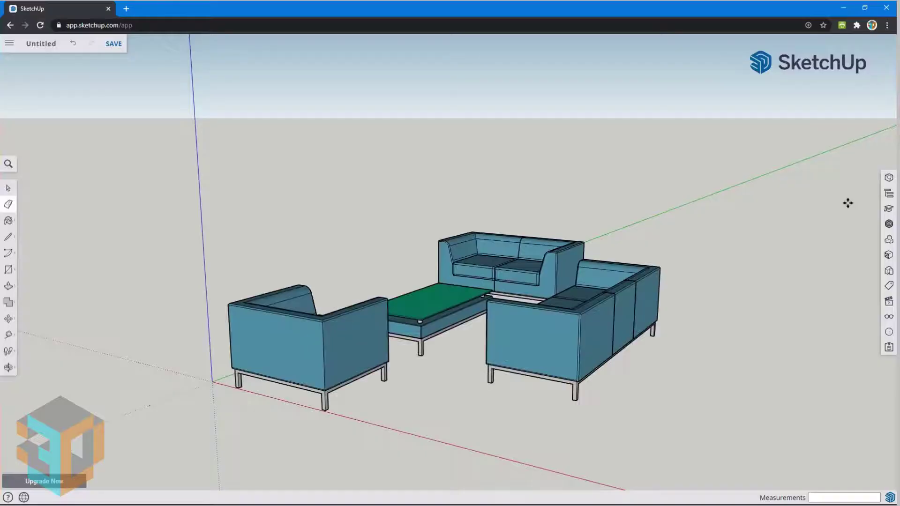
pyautogui.click(212, 382)
# Add a scene that captures the whole sofa set from a raised angle
pyautogui.scroll(-2, 257, 148)
pyautogui.moveTo(257, 148); pyautogui.dragTo(745, 382, button='middle')
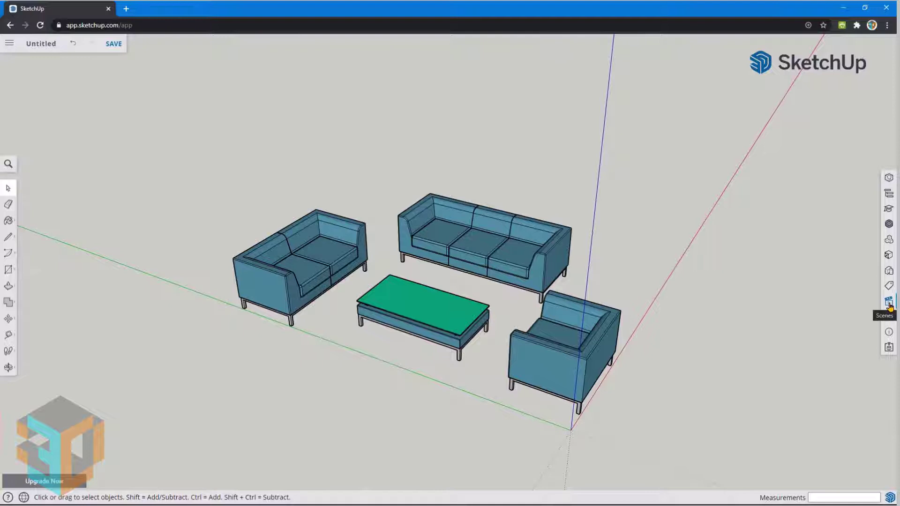
pyautogui.click(889, 305)
pyautogui.click(752, 180)
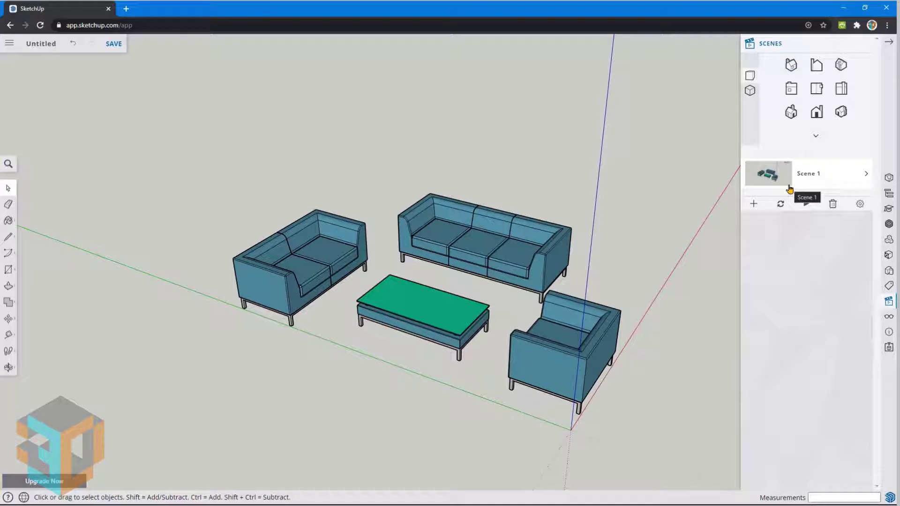
# Save the model as "model" in Projects > SketchUp
pyautogui.click(112, 45)
pyautogui.click(101, 118)
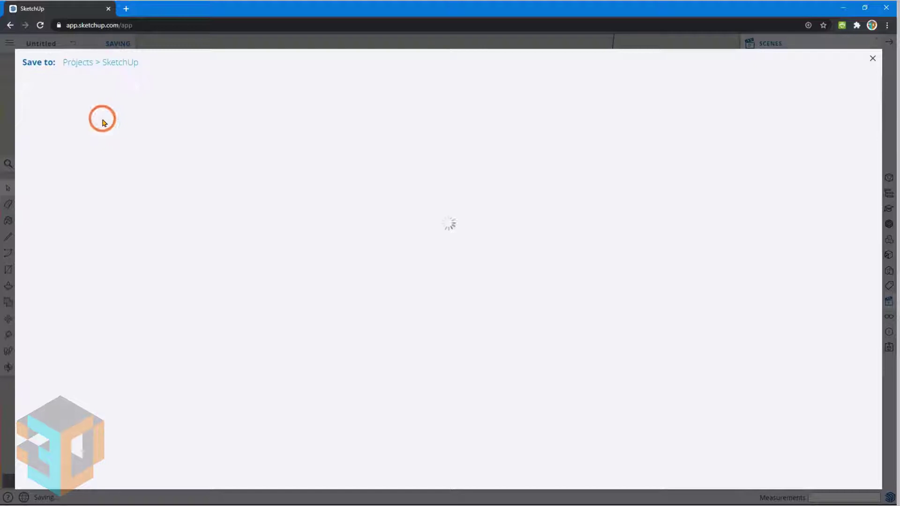
pyautogui.write('model')
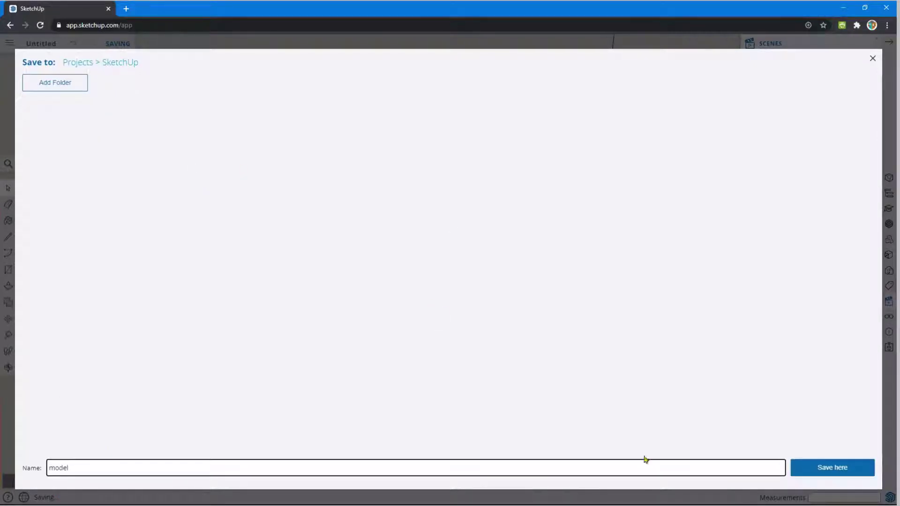
pyautogui.click(843, 466)
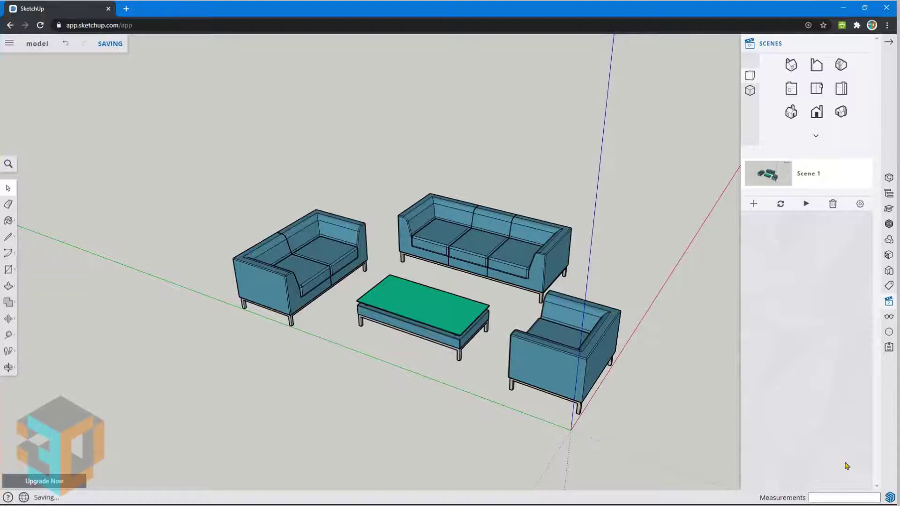
# Download the model as a .skp file in version 2021
pyautogui.click(9, 43)
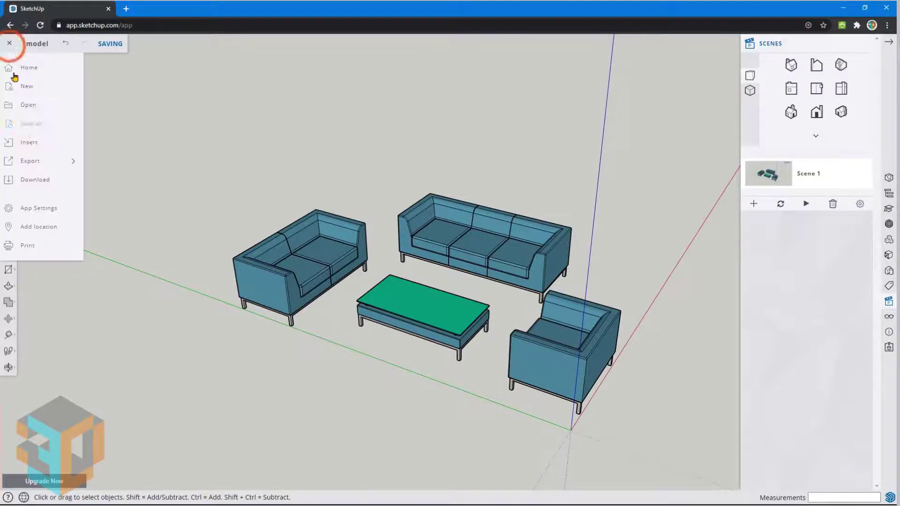
pyautogui.click(45, 185)
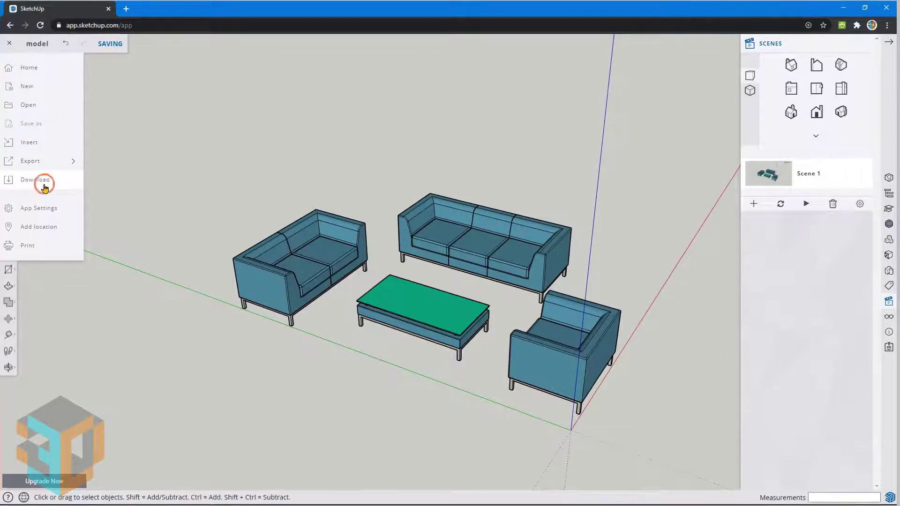
pyautogui.click(420, 253)
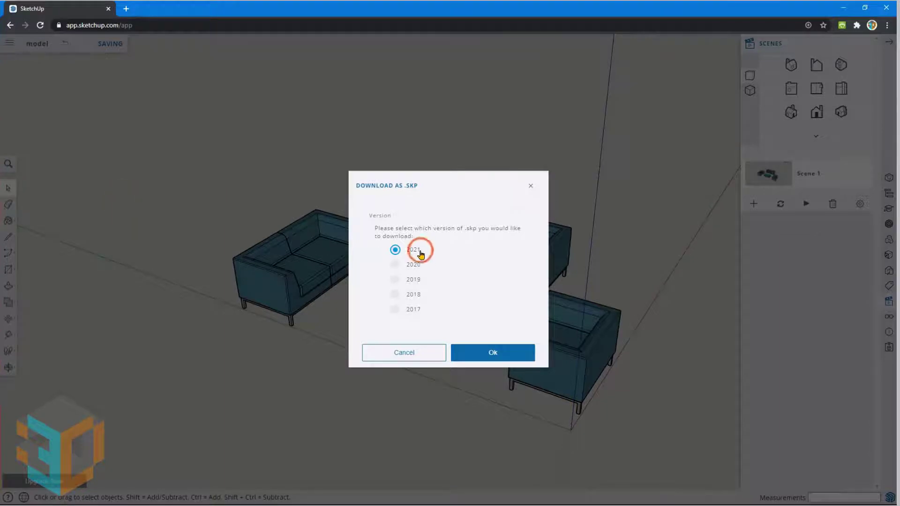
pyautogui.click(495, 356)
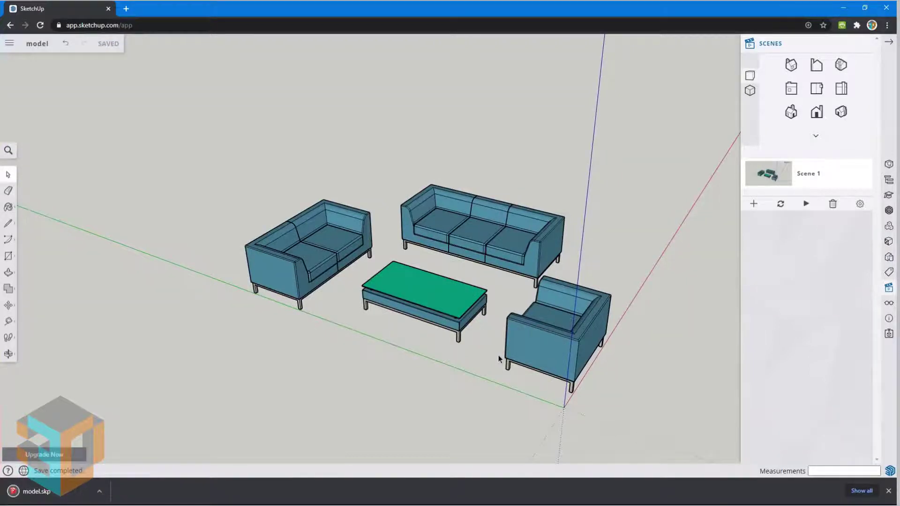
# Download a second copy of the model as a .skp file in version 2020
pyautogui.click(9, 43)
pyautogui.click(26, 177)
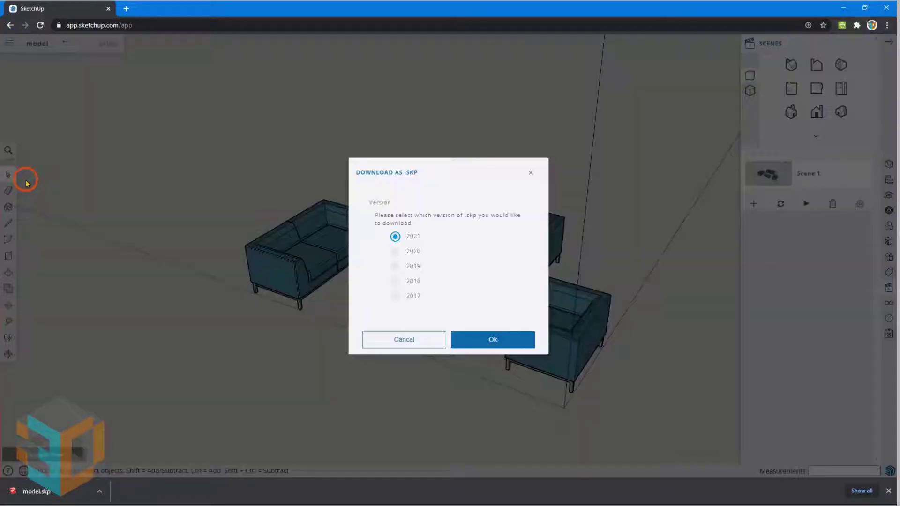
pyautogui.click(418, 253)
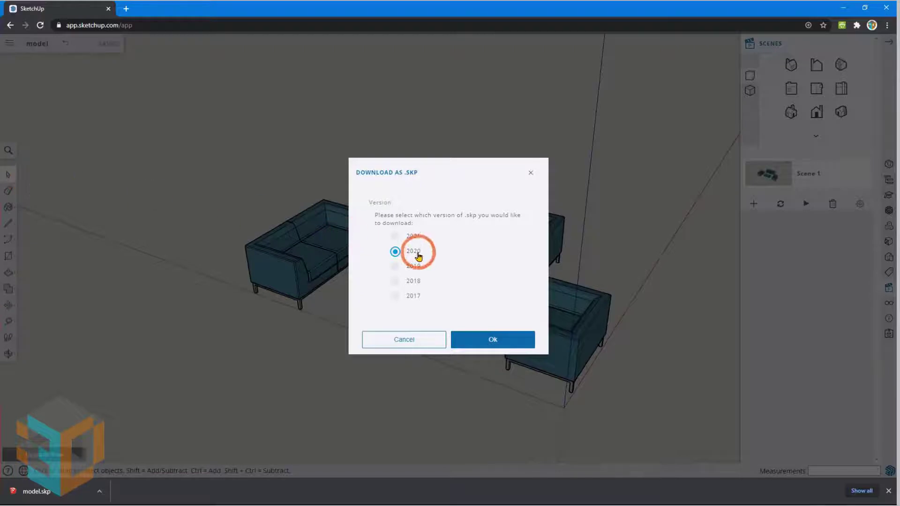
pyautogui.click(490, 339)
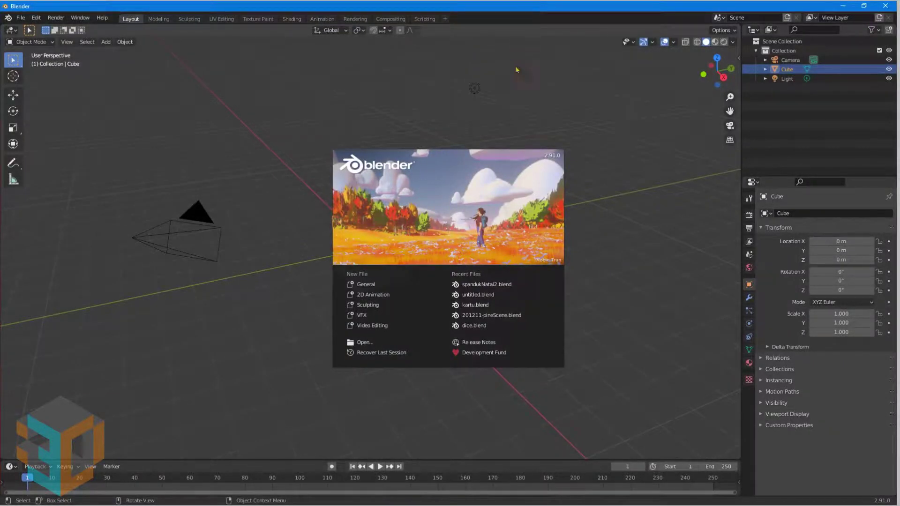
# Switch to Blender, dismiss the splash screen and delete the default cube
pyautogui.click(518, 111)
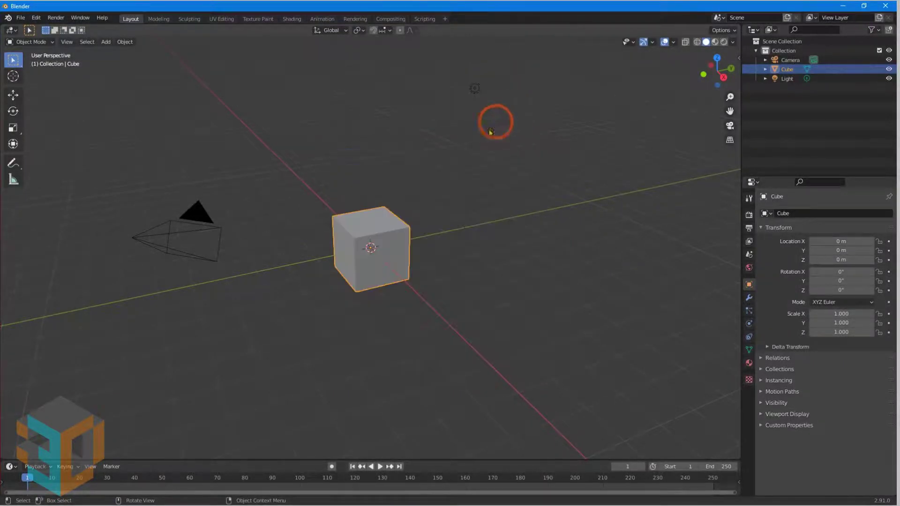
pyautogui.rightClick(393, 246)
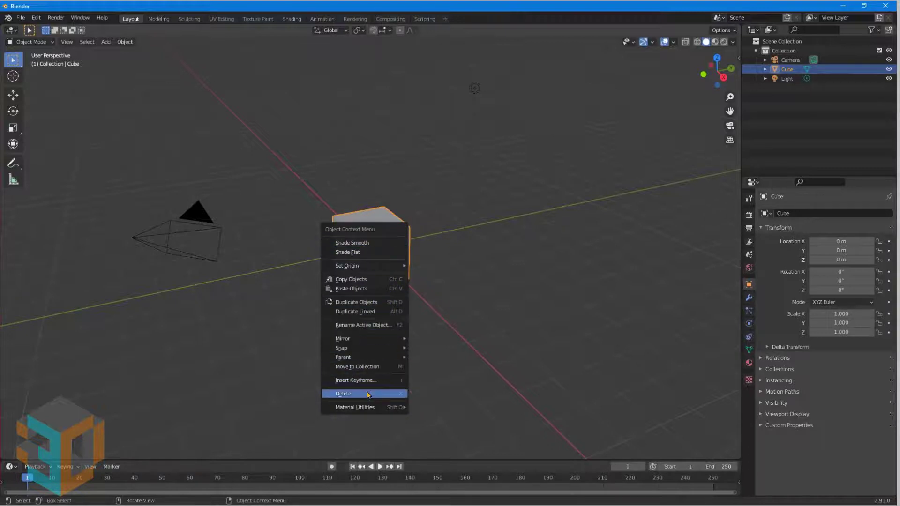
pyautogui.click(368, 394)
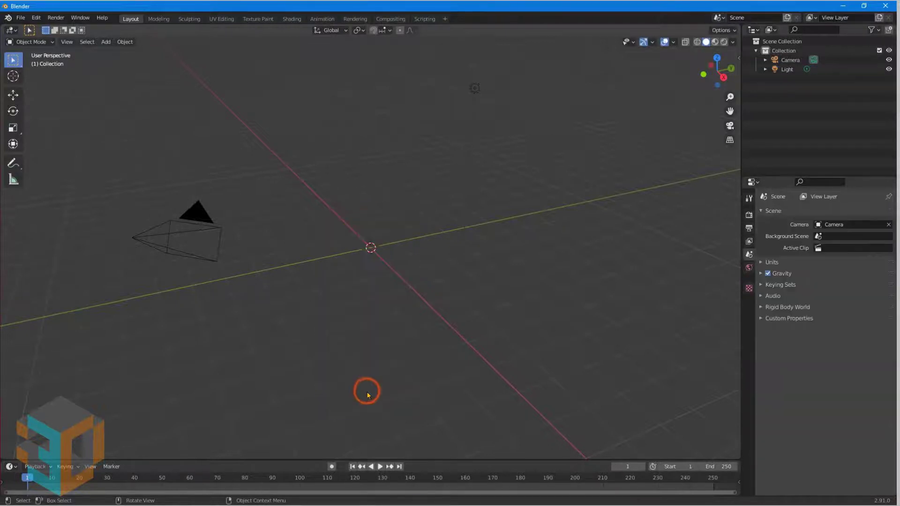
# Try to import model.skp from the Downloads folder as a SketchUp scene
pyautogui.click(20, 18)
pyautogui.moveTo(52, 148)
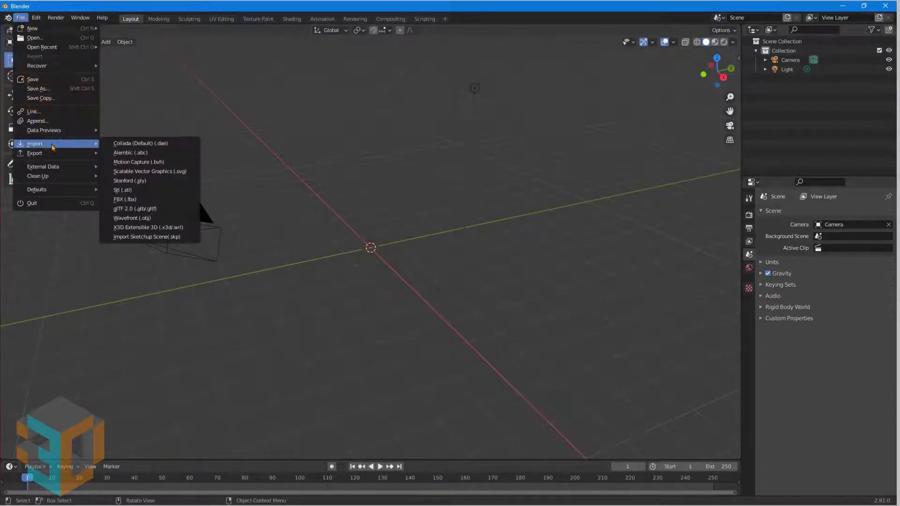
pyautogui.click(146, 236)
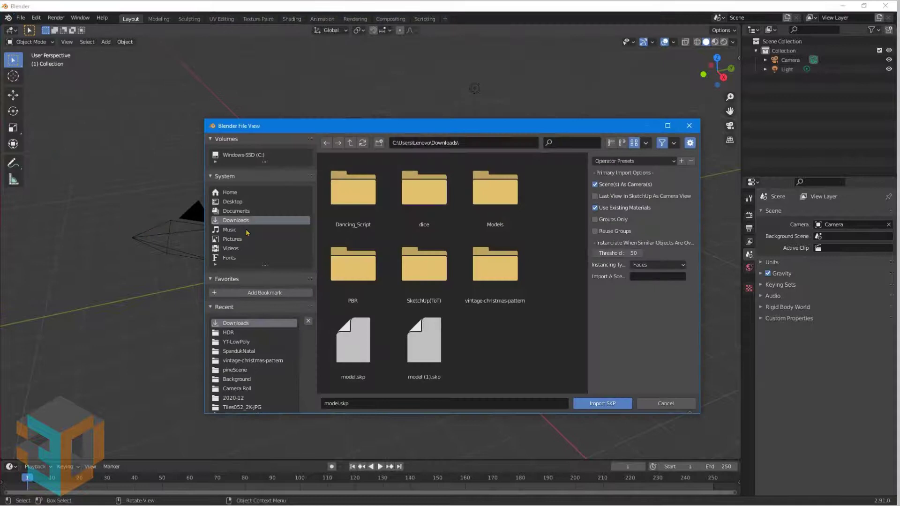
pyautogui.click(362, 356)
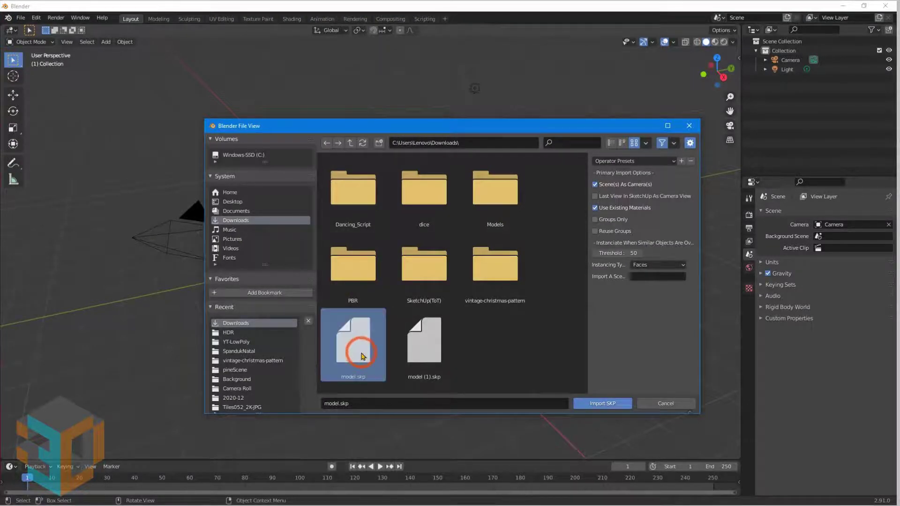
pyautogui.click(603, 403)
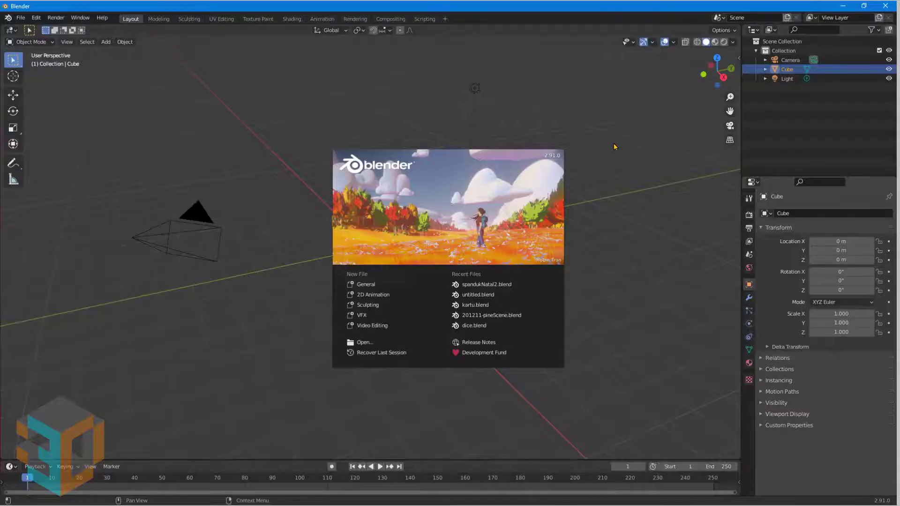
# Dismiss the splash screen and delete the default cube from the scene
pyautogui.click(614, 146)
pyautogui.rightClick(383, 239)
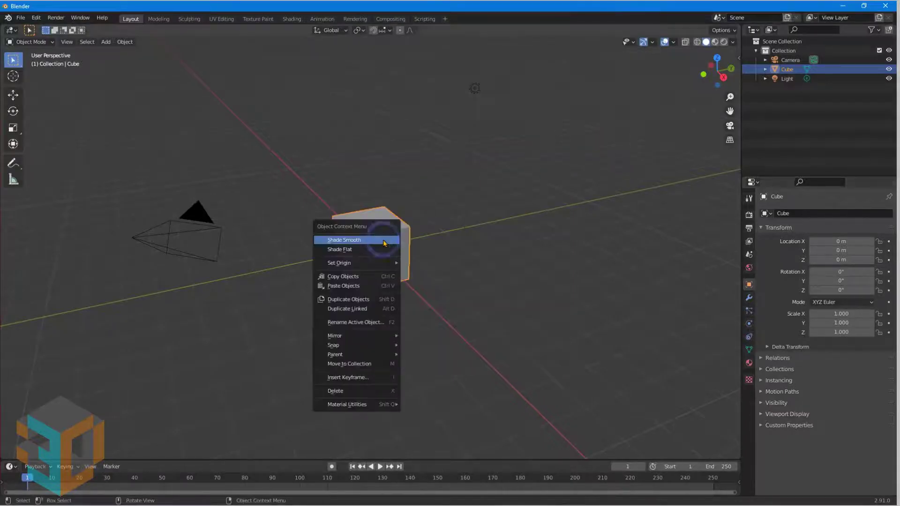
pyautogui.click(380, 392)
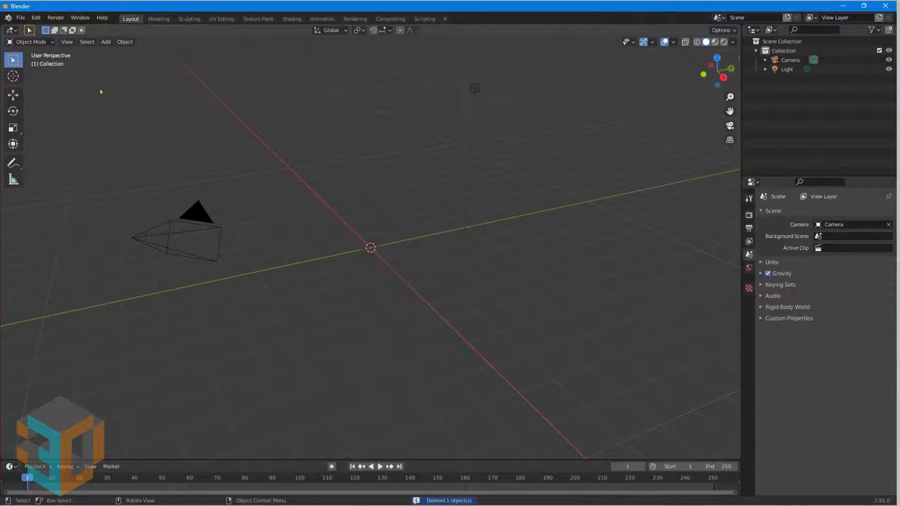
# Import model (1).skp from the Downloads folder as a SketchUp scene
pyautogui.click(20, 18)
pyautogui.moveTo(46, 147)
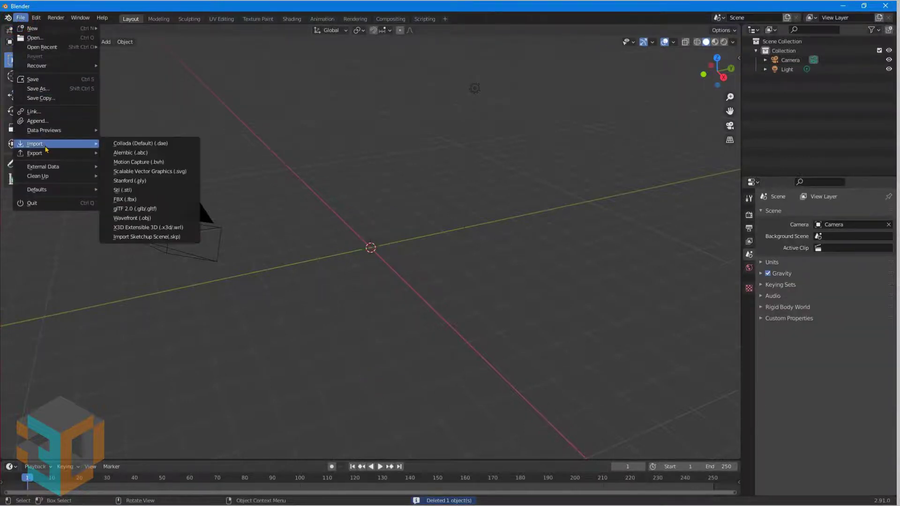
pyautogui.click(149, 237)
pyautogui.click(243, 220)
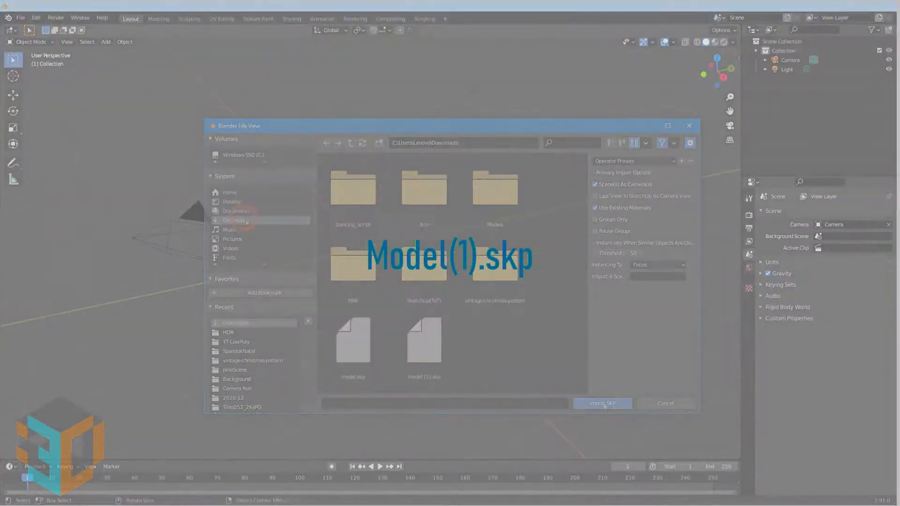
pyautogui.click(424, 344)
pyautogui.click(602, 403)
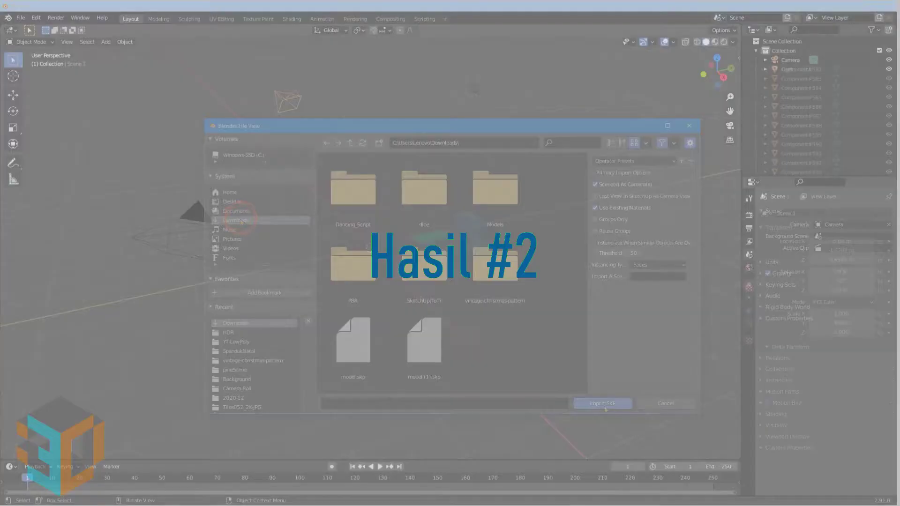
pyautogui.click(416, 345)
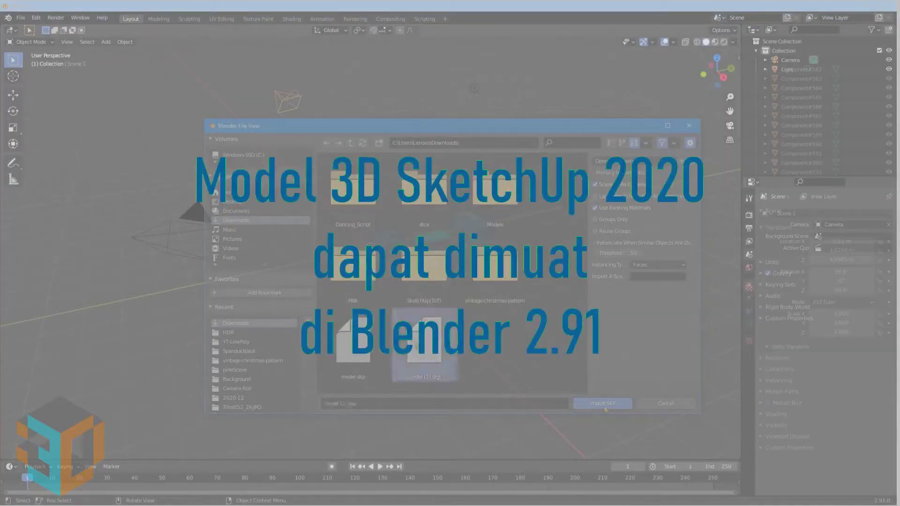
pyautogui.click(604, 406)
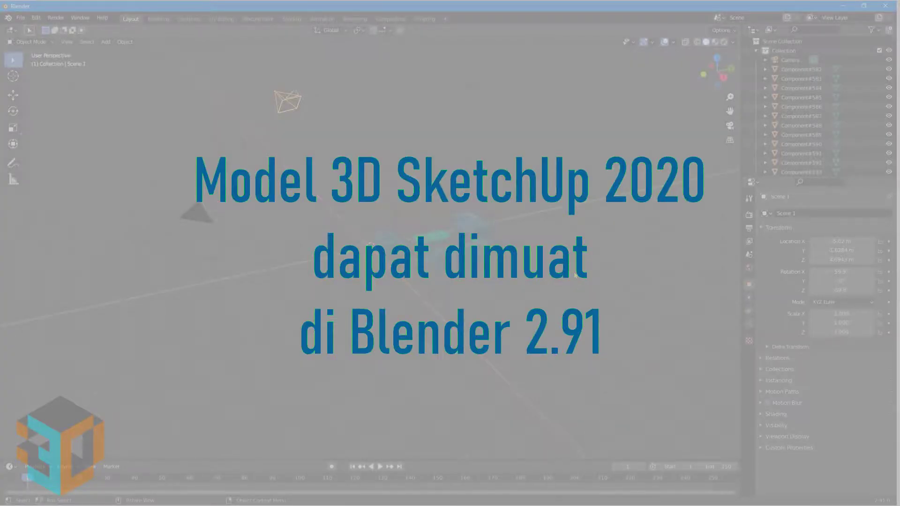
# Show the file's Data API in the outliner, expand its Materials and enlarge the list to examine the imported materials
pyautogui.scroll(3, 500, 253)
pyautogui.scroll(3, 500, 253)
pyautogui.moveTo(500, 252); pyautogui.dragTo(595, 260, button='middle')
pyautogui.scroll(2, 500, 252)
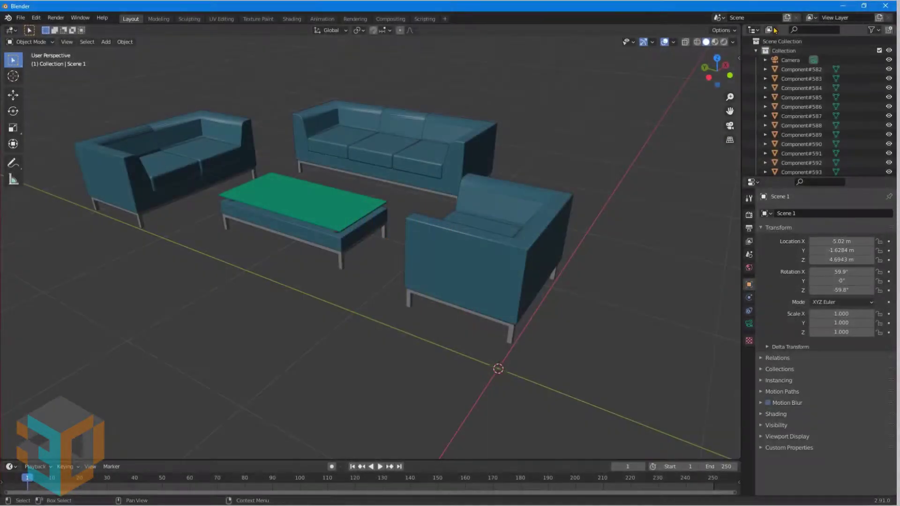
pyautogui.click(770, 30)
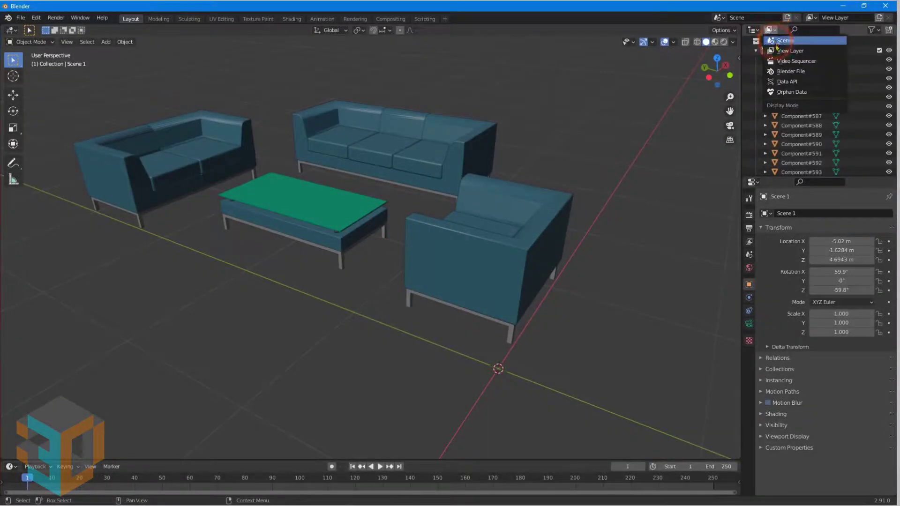
pyautogui.click(786, 81)
pyautogui.click(756, 126)
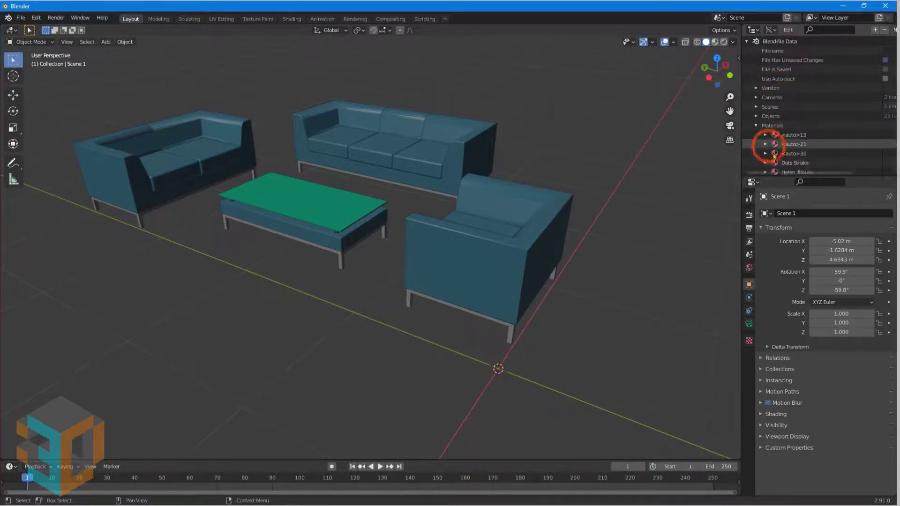
pyautogui.moveTo(848, 177); pyautogui.dragTo(865, 363)
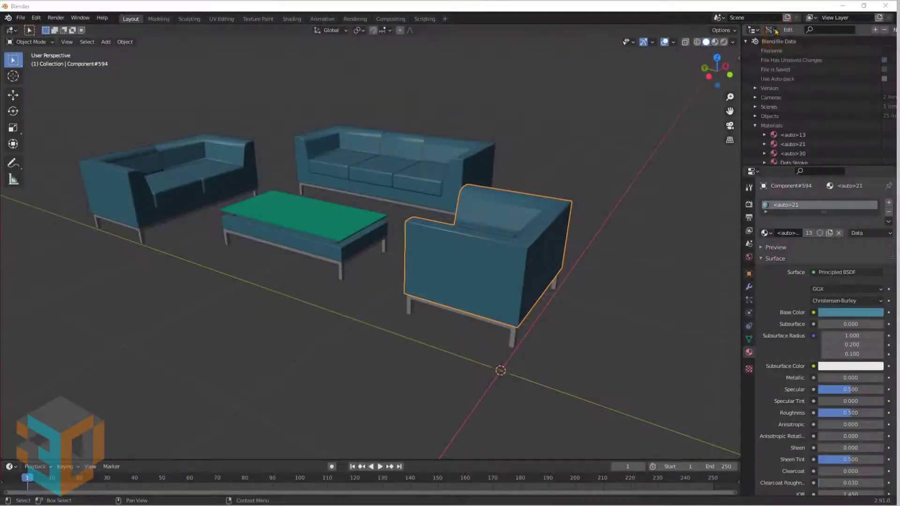
# Set the outliner to display Scenes, filter its objects by "sce" and select the imported Scene 1 camera
pyautogui.click(771, 30)
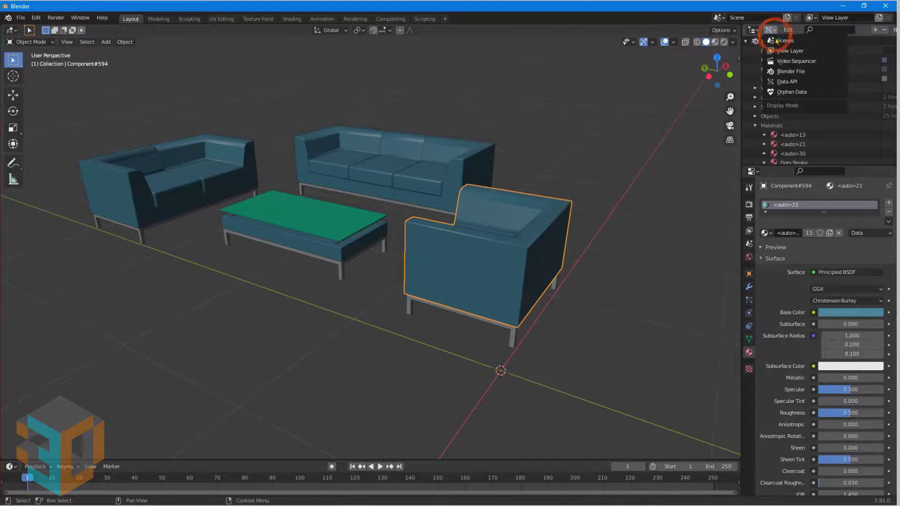
pyautogui.click(778, 43)
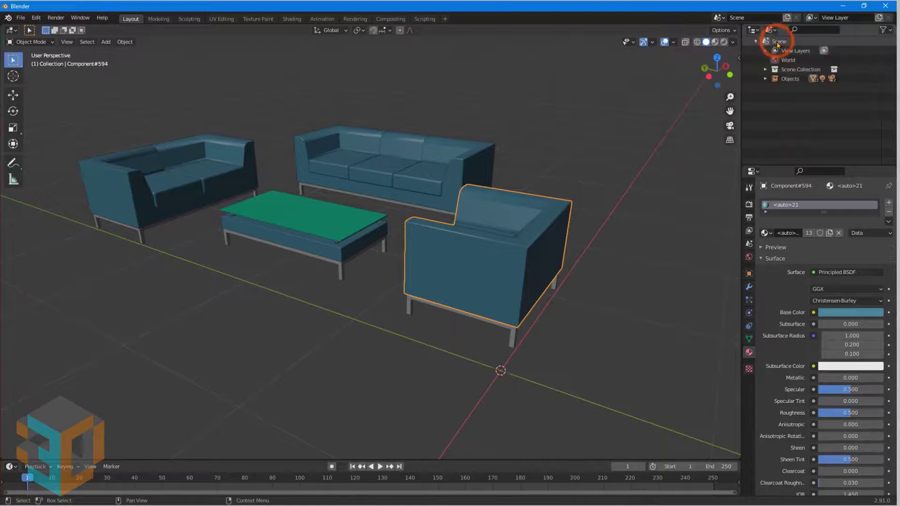
pyautogui.click(764, 79)
pyautogui.click(806, 29)
pyautogui.write('sce')
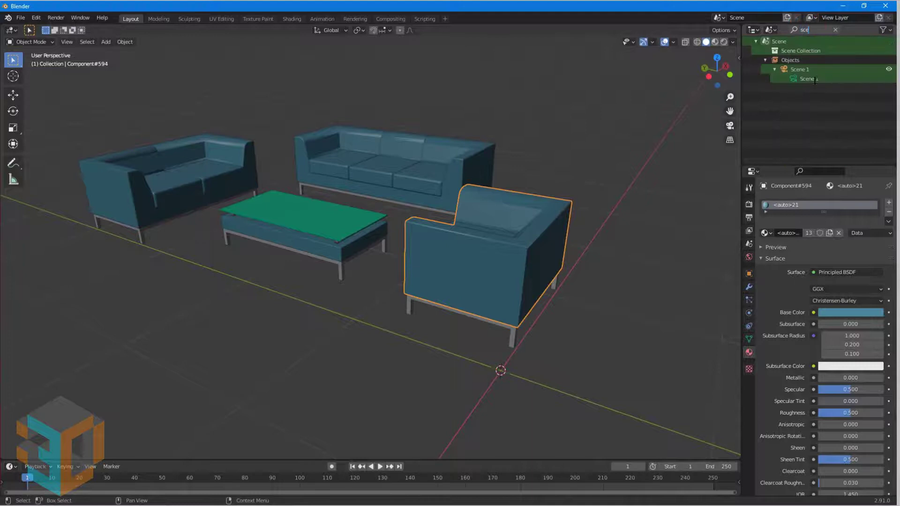
pyautogui.click(808, 71)
pyautogui.click(808, 71)
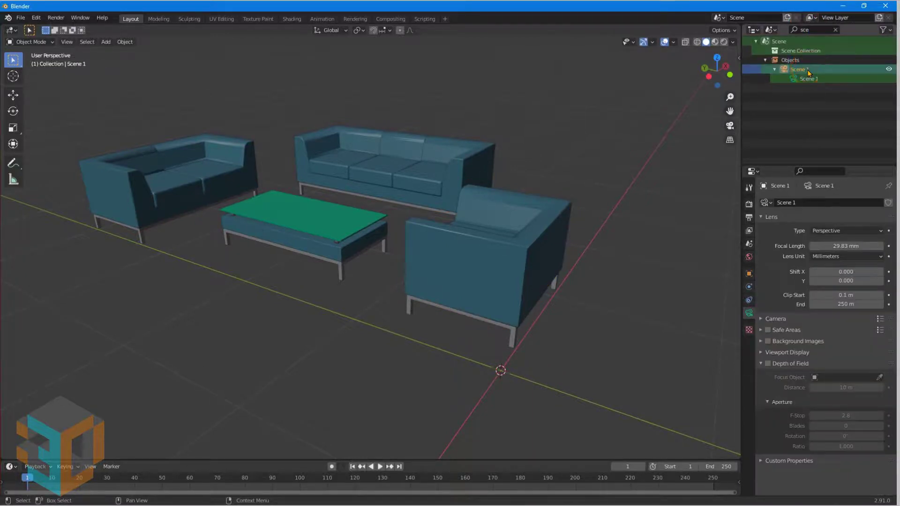
# Set the selected Scene 1 camera as the active camera and view the furniture through it
pyautogui.click(67, 42)
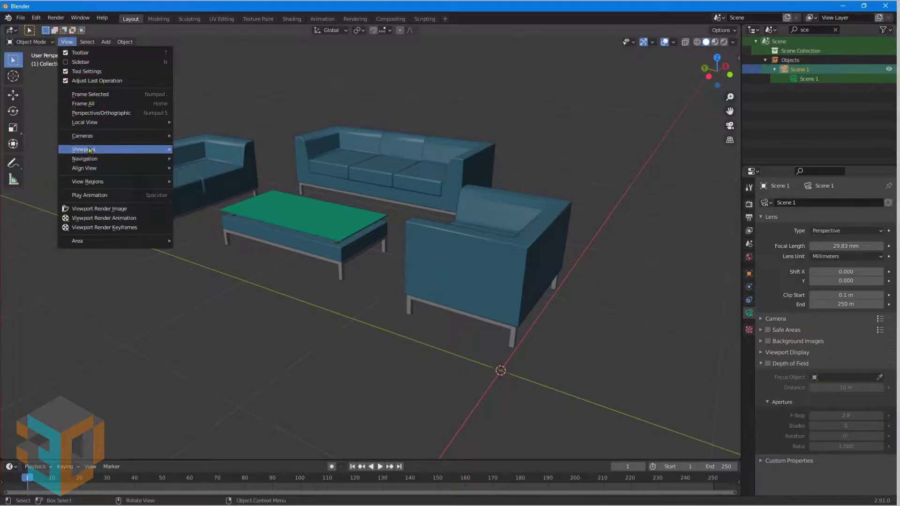
pyautogui.moveTo(94, 137)
pyautogui.click(233, 136)
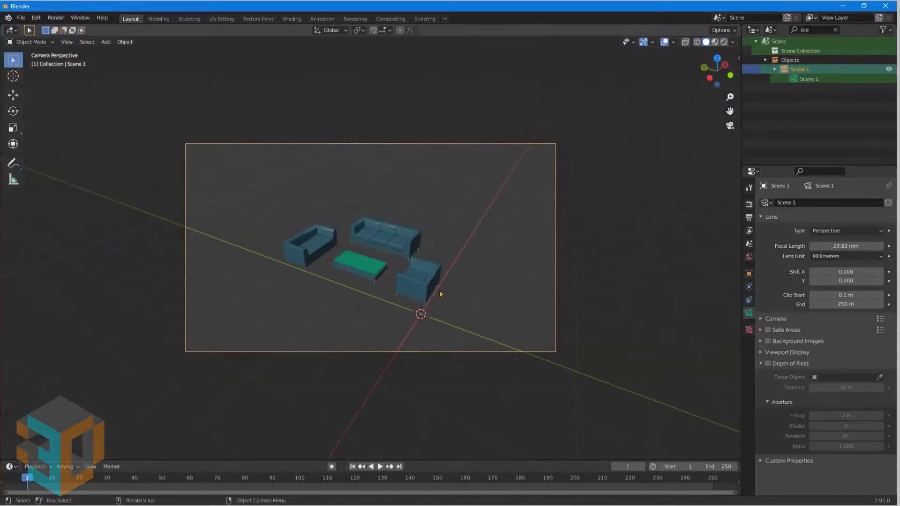
pyautogui.scroll(5, 386, 282)
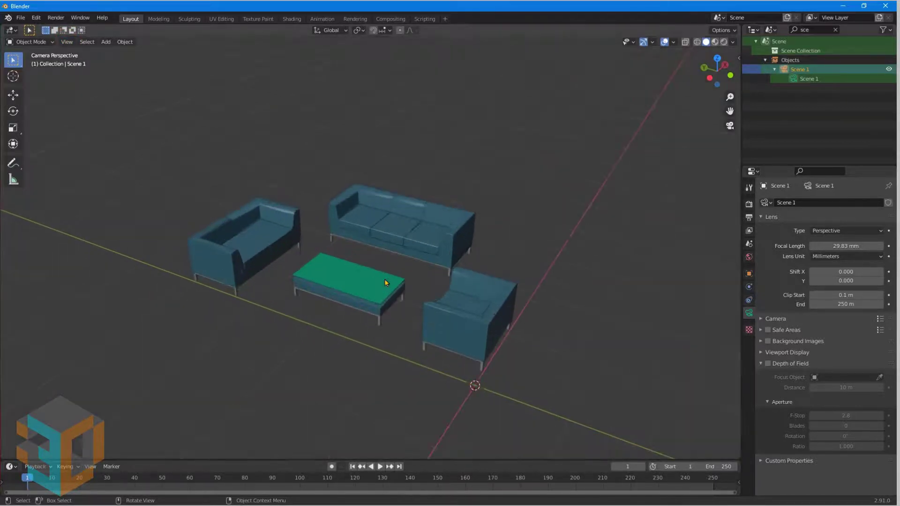